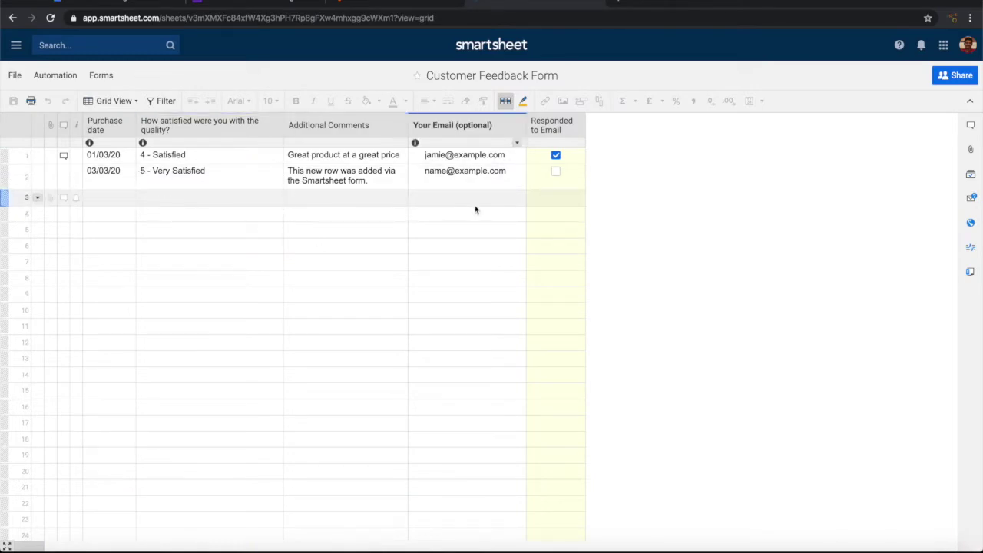
# Return from Smartsheet to the Customer Feedback form editor in Google Forms
pyautogui.click(259, 4)
# Open Form Director's Setup panel from the Add-ons menu
pyautogui.click(738, 49)
pyautogui.click(759, 118)
pyautogui.click(467, 108)
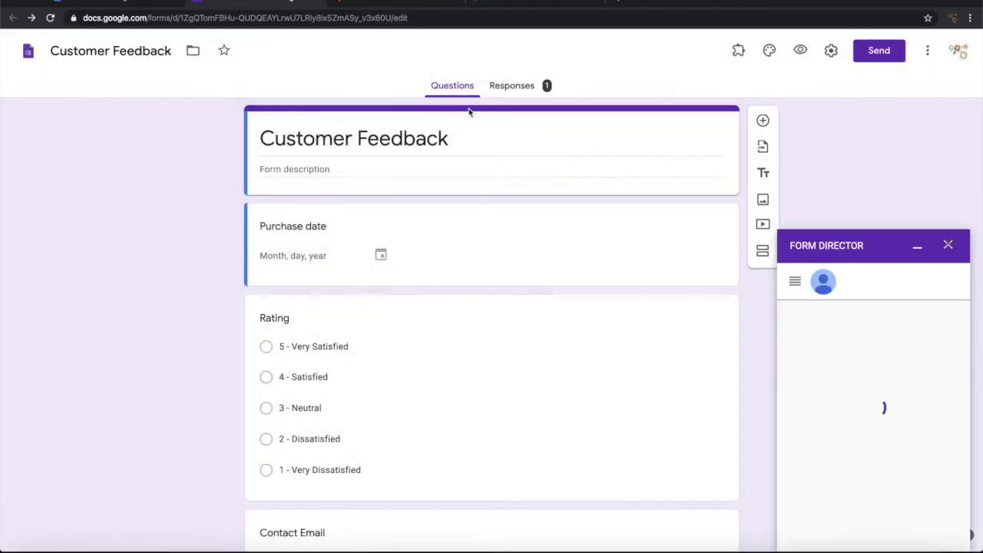
# Start a new Form Director service and pick SmartSheet as the target app
pyautogui.click(831, 474)
pyautogui.scroll(-5, 872, 388)
pyautogui.scroll(-7, 872, 388)
pyautogui.scroll(-2, 873, 387)
pyautogui.click(917, 330)
pyautogui.scroll(6, 913, 345)
pyautogui.scroll(-3, 864, 415)
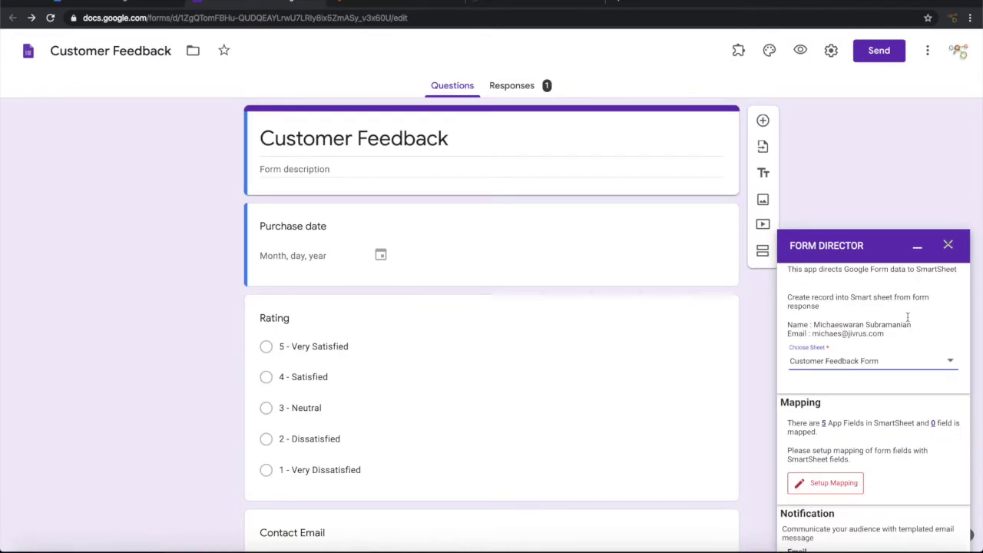
# Open the Choose Sheet list to target the Customer Feedback Form sheet
pyautogui.click(948, 363)
pyautogui.scroll(1, 932, 322)
pyautogui.scroll(-2, 932, 322)
pyautogui.click(819, 342)
pyautogui.click(516, 2)
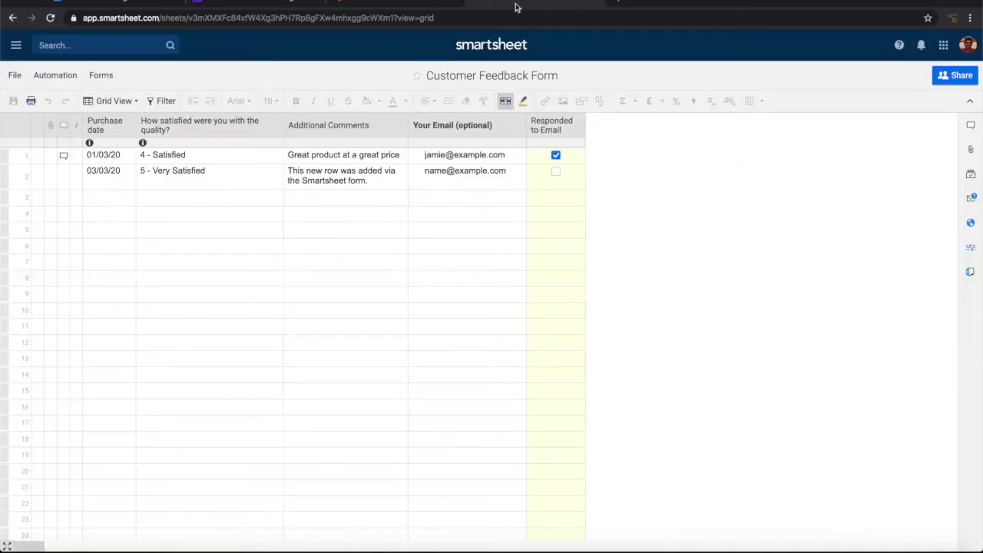
pyautogui.click(228, 3)
pyautogui.scroll(-1, 887, 403)
pyautogui.click(823, 376)
pyautogui.scroll(-1, 823, 381)
pyautogui.click(532, 6)
pyautogui.click(241, 4)
pyautogui.click(950, 347)
pyautogui.click(840, 384)
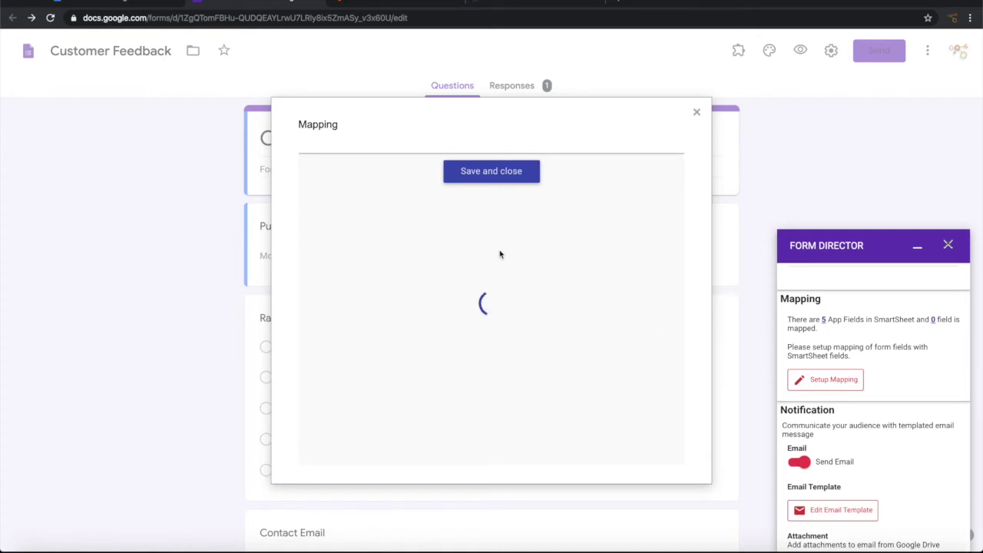
# Accept the automatic Purchase date mapping and map the satisfaction column to Rating
pyautogui.click(457, 231)
pyautogui.click(318, 220)
pyautogui.click(359, 255)
pyautogui.click(379, 298)
pyautogui.click(362, 360)
pyautogui.click(354, 376)
pyautogui.click(338, 397)
# Map the Additional Comments field to the Comments question
pyautogui.click(318, 247)
pyautogui.click(350, 289)
pyautogui.click(371, 348)
pyautogui.click(360, 390)
pyautogui.click(359, 437)
pyautogui.click(328, 428)
# Map the Your Email (optional) field to the Contact Email question
pyautogui.click(318, 273)
pyautogui.click(376, 311)
pyautogui.click(380, 409)
pyautogui.click(355, 413)
pyautogui.click(366, 408)
pyautogui.scroll(-2, 393, 412)
pyautogui.click(332, 412)
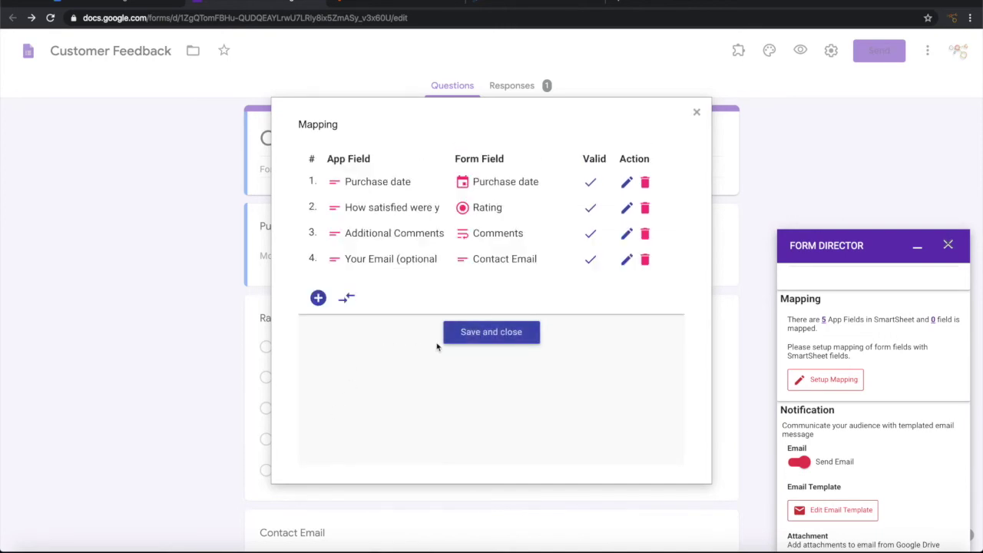
# Keep the four mappings, turn off Send Email, save the service, and preview the form
pyautogui.click(470, 335)
pyautogui.scroll(-1, 893, 431)
pyautogui.click(795, 384)
pyautogui.scroll(-1, 866, 398)
pyautogui.click(814, 539)
pyautogui.click(798, 52)
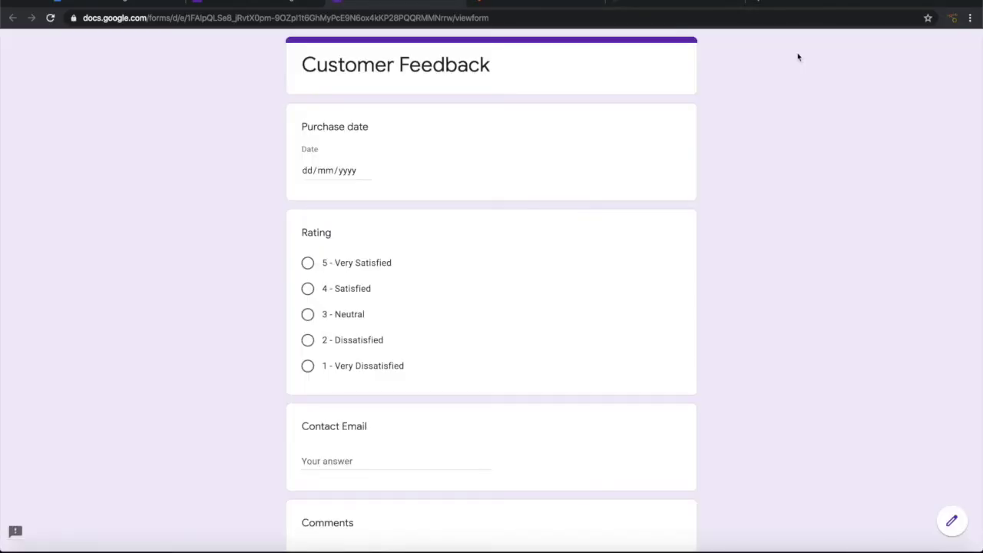
# Set the purchase date to 04/03/2020 and the rating to 5 - Very Satisfied
pyautogui.click(365, 171)
pyautogui.click(386, 231)
pyautogui.click(307, 262)
pyautogui.scroll(-2, 379, 325)
# Enter a contact email and the comment 'Awesome product'
pyautogui.click(346, 340)
pyautogui.write('m')
pyautogui.write('A')
pyautogui.write('wesome ')
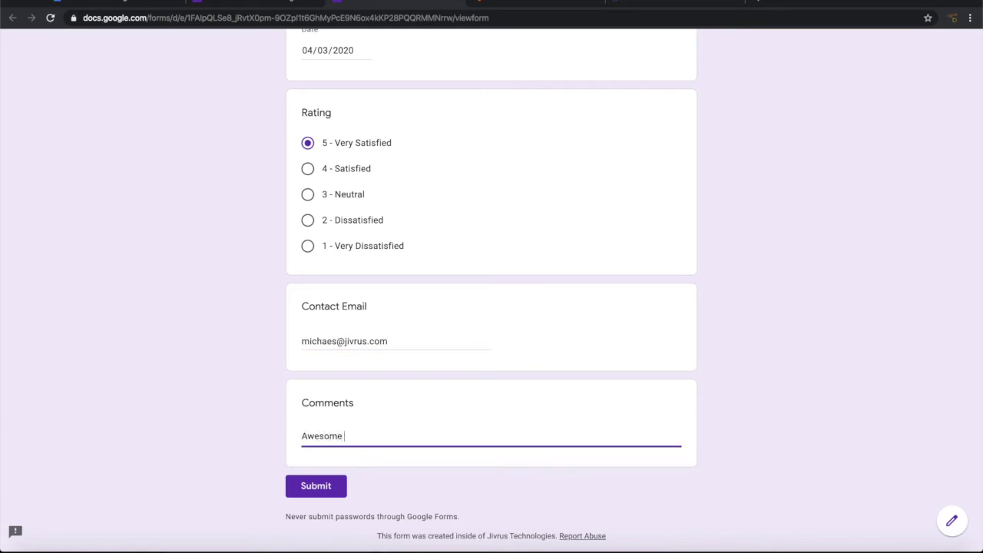
pyautogui.write('product')
pyautogui.scroll(3, 430, 235)
pyautogui.scroll(-3, 430, 235)
# Submit the test response, checking the Smartsheet sheet before and after
pyautogui.click(639, 5)
pyautogui.click(389, 2)
pyautogui.click(316, 489)
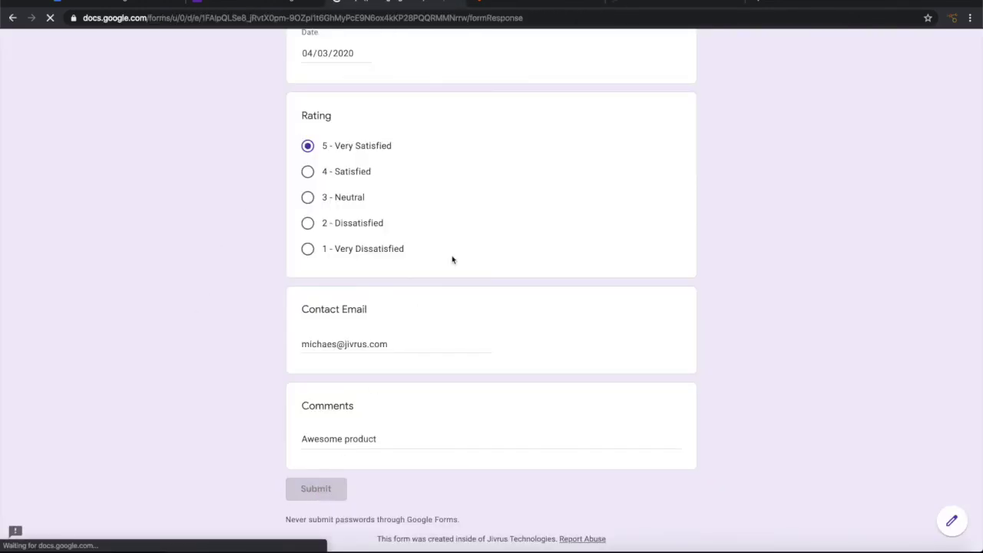
pyautogui.click(657, 2)
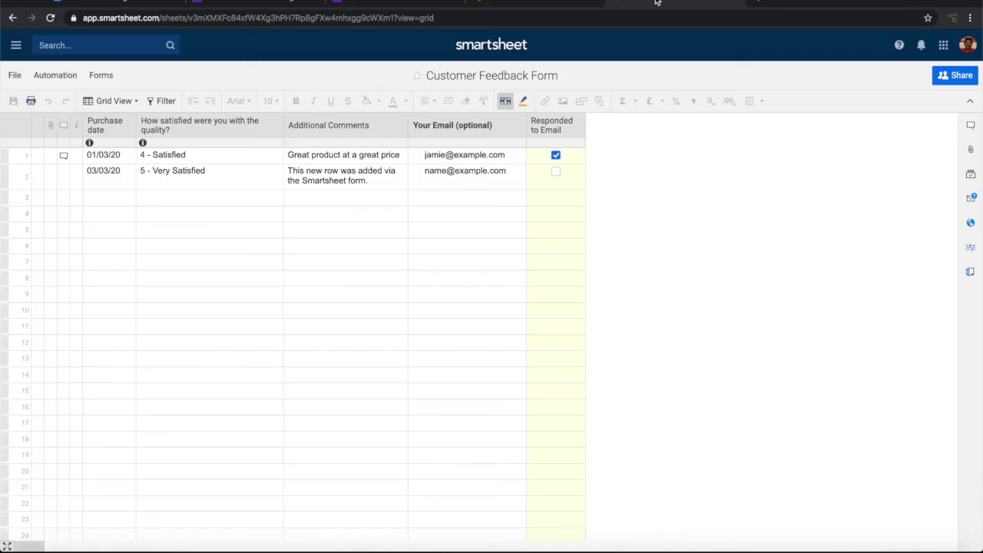
# Reload the Smartsheet sheet so the 04/03/20, 5 - Very Satisfied response appears as the top row
pyautogui.click(51, 18)
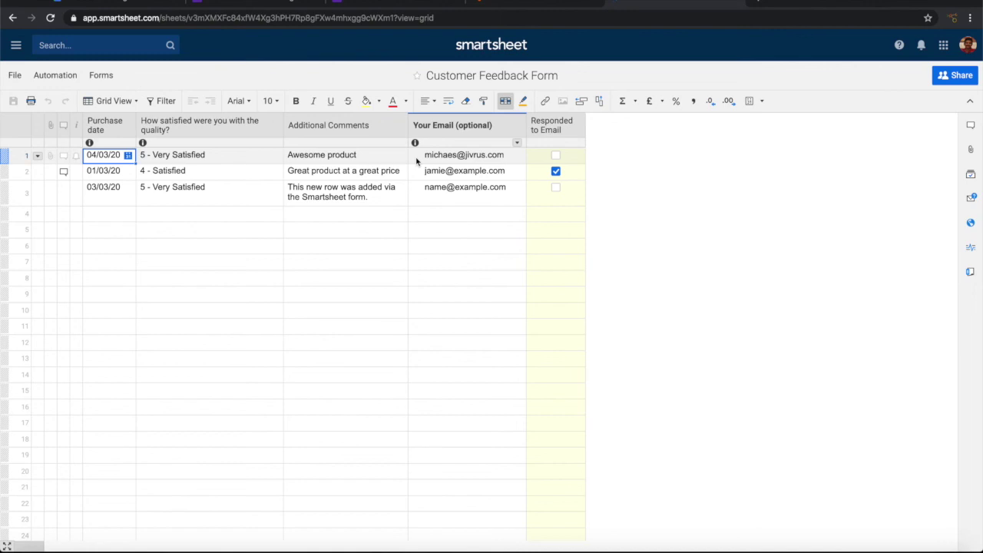